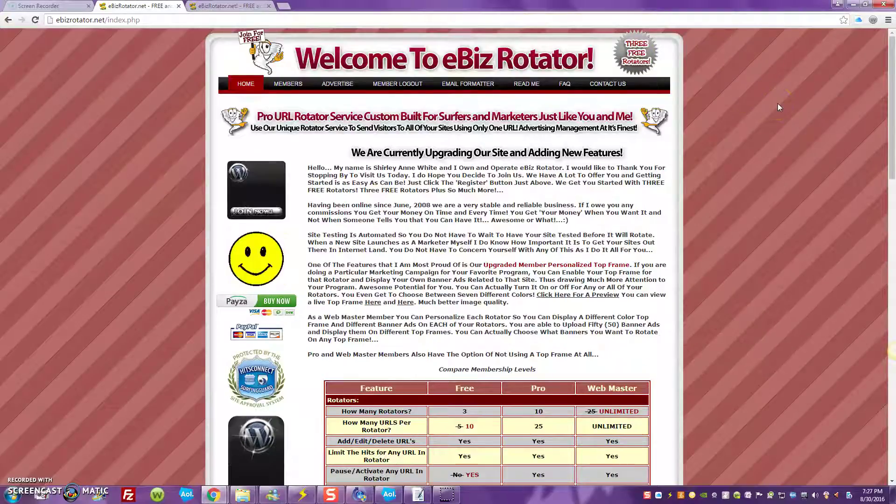
# Review the home page's membership comparison table for the Free, Pro and Web Master rotator features
pyautogui.click(893, 73)
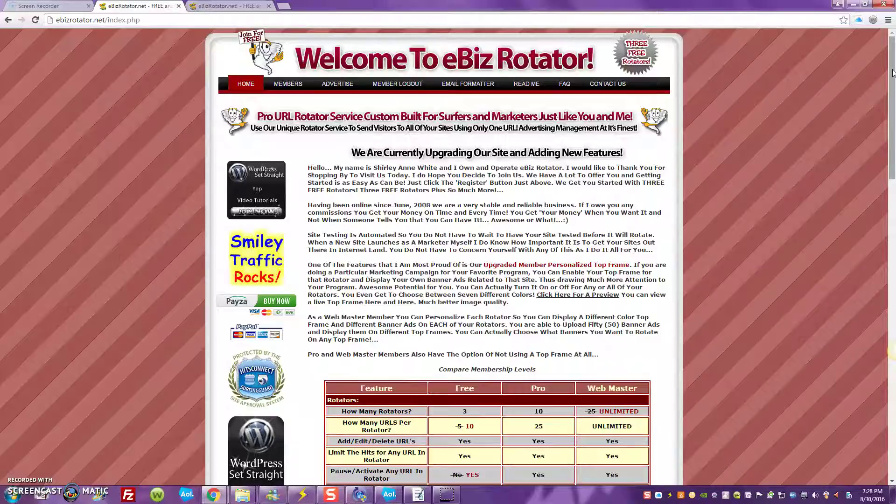
pyautogui.moveTo(889, 79); pyautogui.dragTo(892, 176)
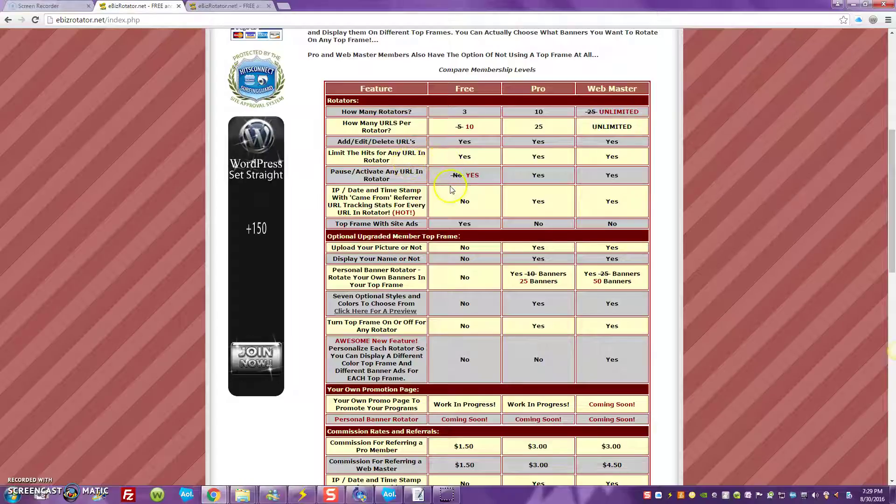
pyautogui.click(384, 178)
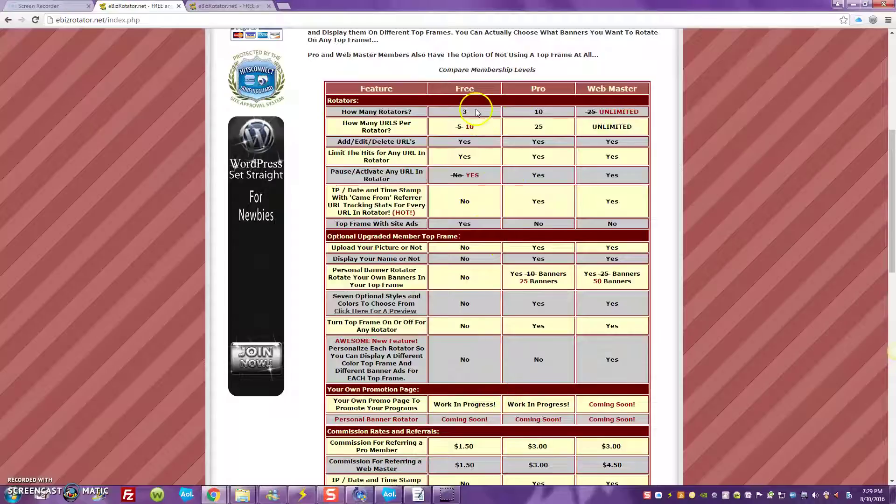
pyautogui.click(893, 171)
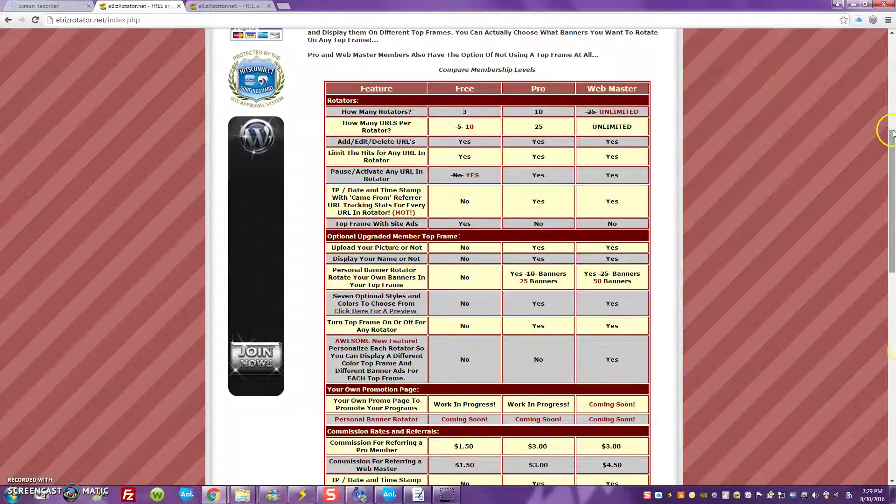
pyautogui.moveTo(894, 154); pyautogui.dragTo(893, 43)
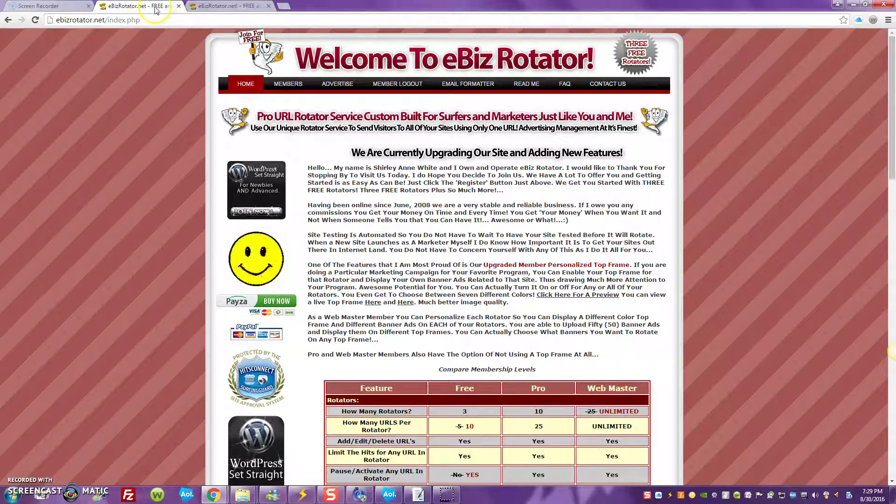
# Switch to the members area and open the My Rotators page
pyautogui.click(229, 7)
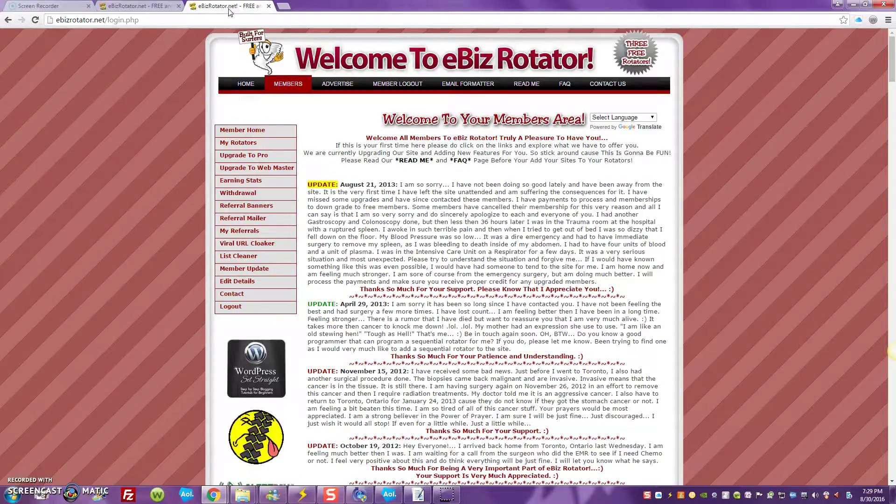
pyautogui.click(242, 134)
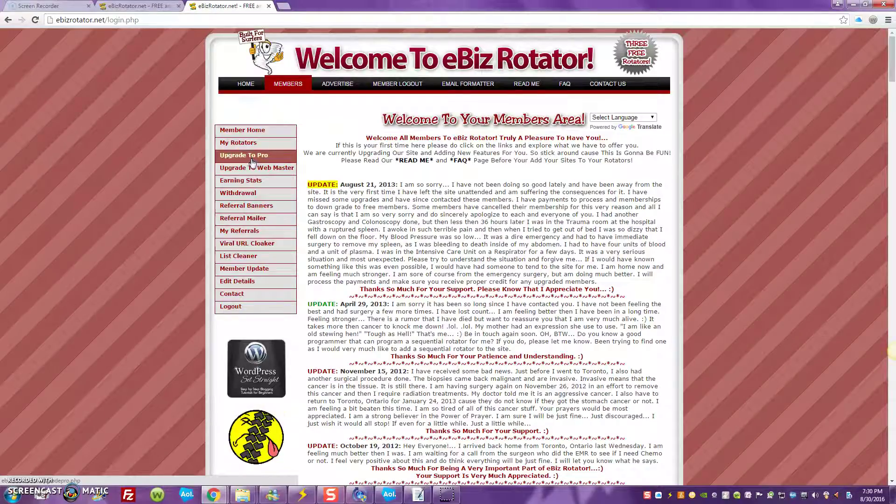
pyautogui.click(251, 192)
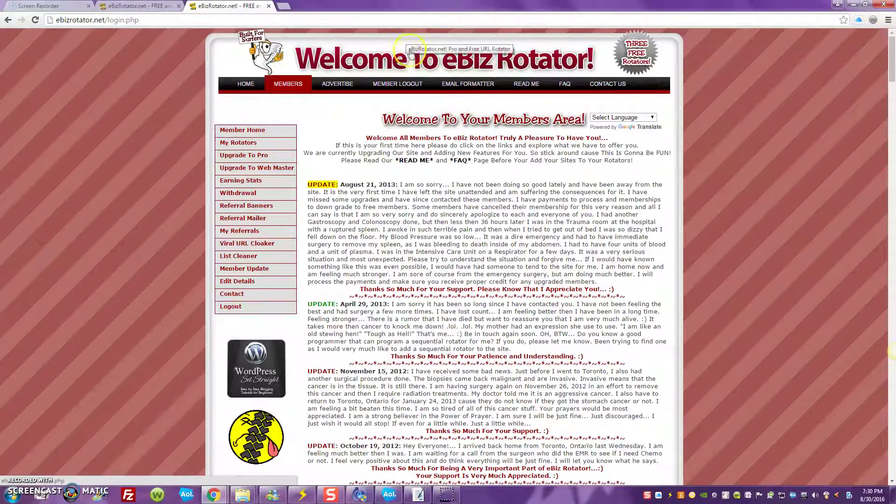
pyautogui.click(252, 146)
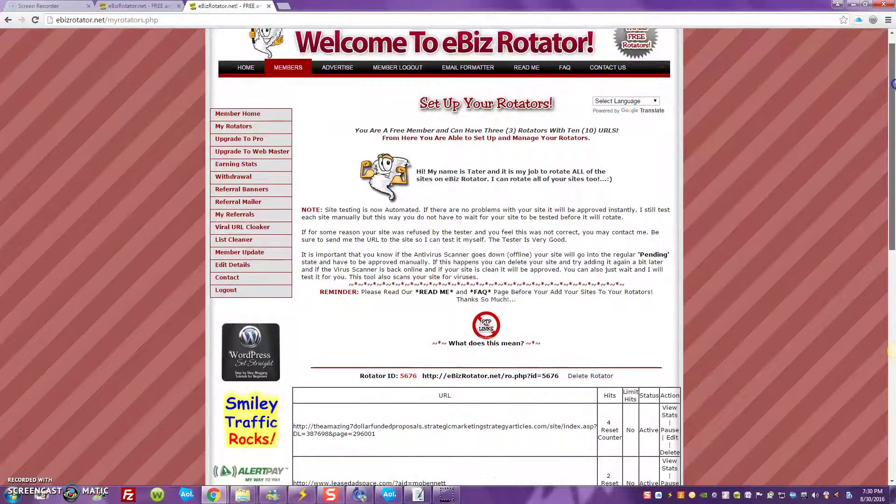
# Examine the existing rotator's URL list and the forms for creating a rotator and adding a URL
pyautogui.moveTo(893, 70); pyautogui.dragTo(892, 217)
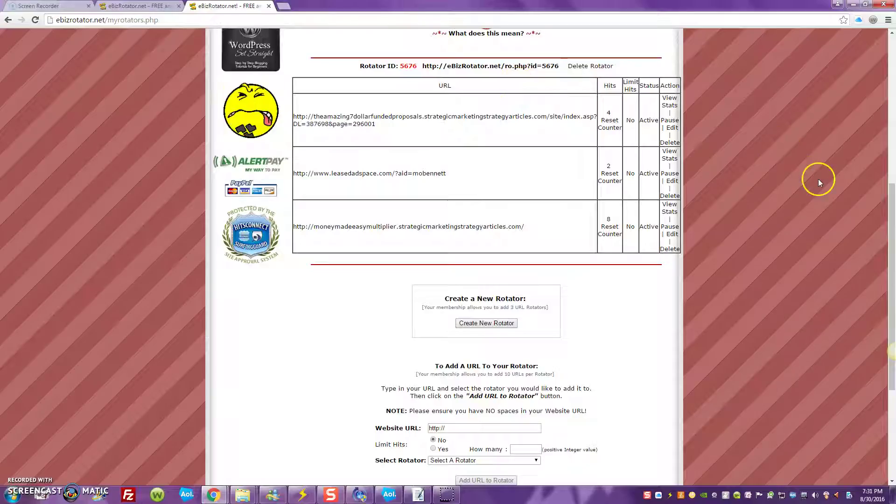
pyautogui.moveTo(893, 206); pyautogui.dragTo(893, 253)
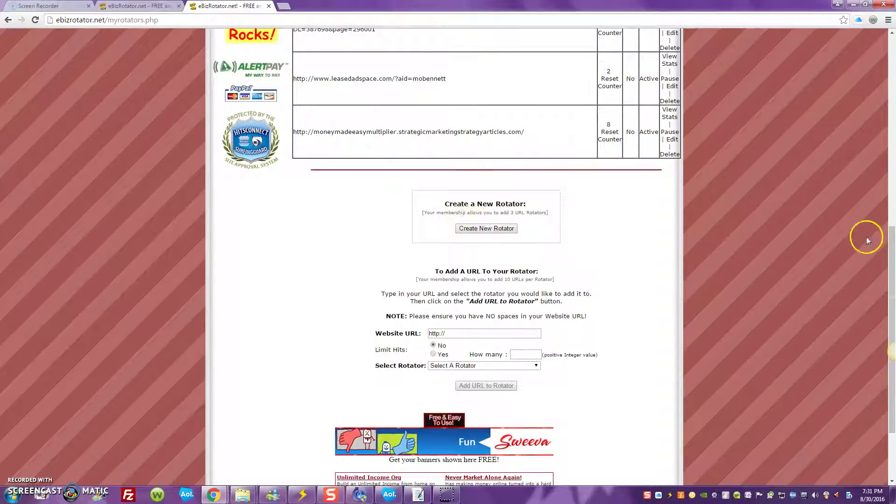
pyautogui.click(893, 249)
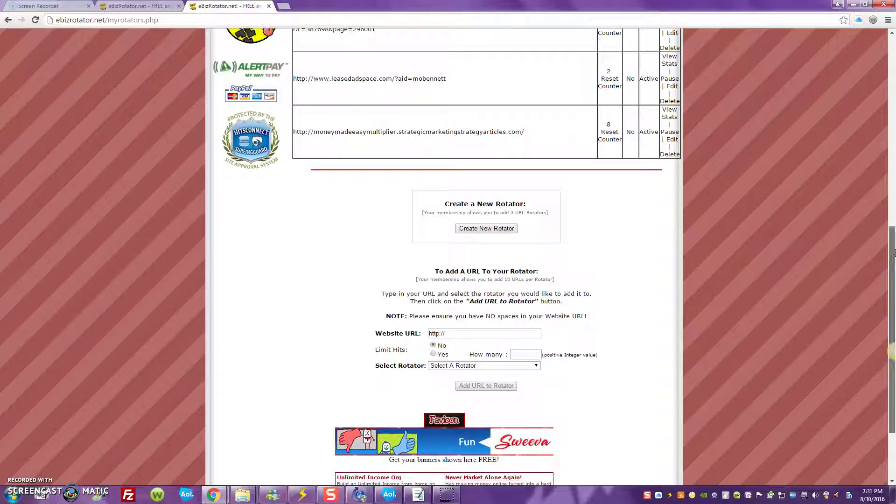
pyautogui.moveTo(893, 253); pyautogui.dragTo(893, 184)
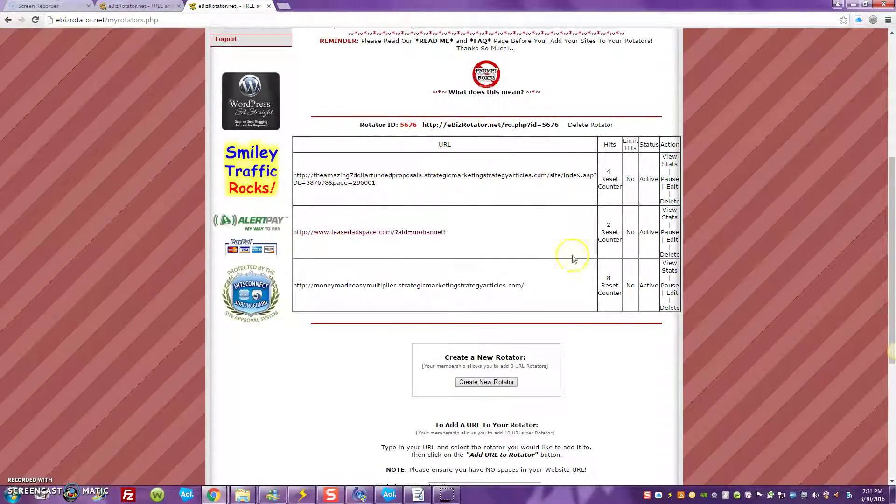
pyautogui.moveTo(894, 199); pyautogui.dragTo(893, 255)
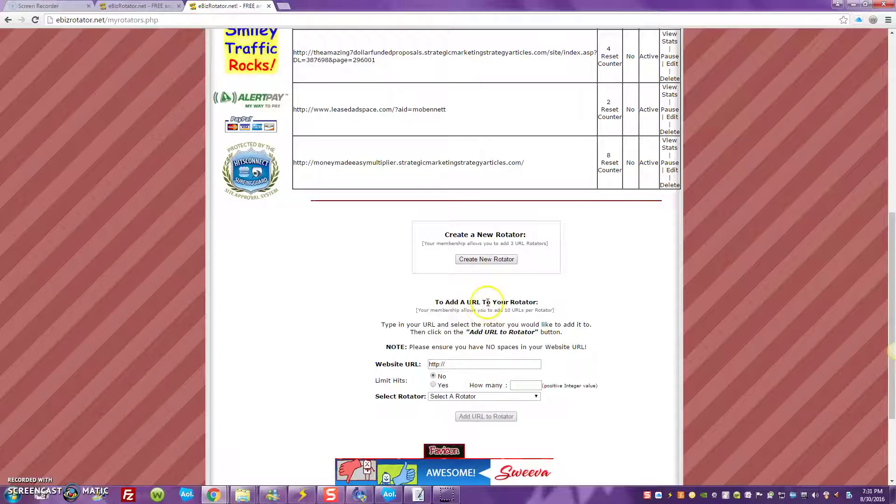
pyautogui.click(464, 363)
pyautogui.press('BackSpace')
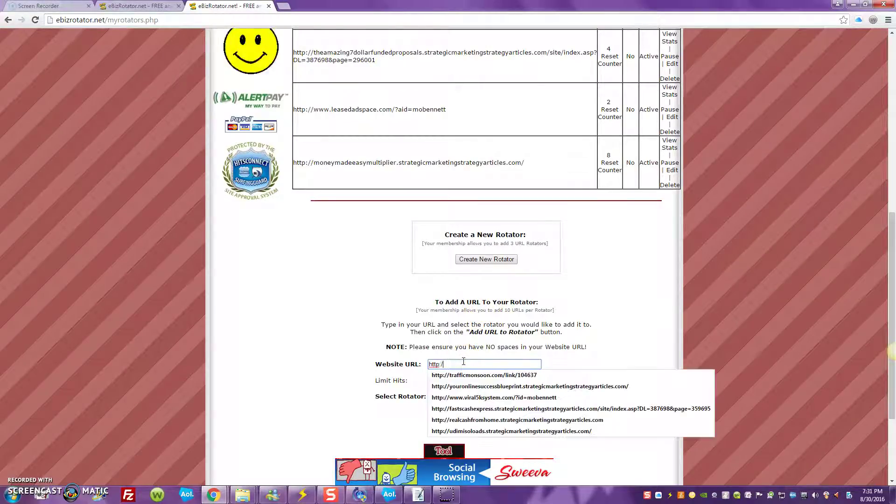
pyautogui.press('BackSpace')
pyautogui.press('BackSpace')
pyautogui.press('BackSpace')
pyautogui.press('BackSpace')
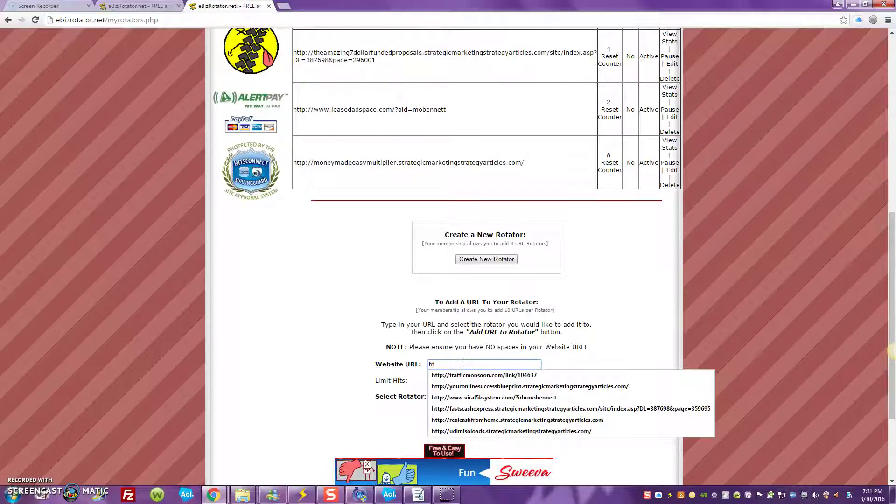
pyautogui.click(459, 387)
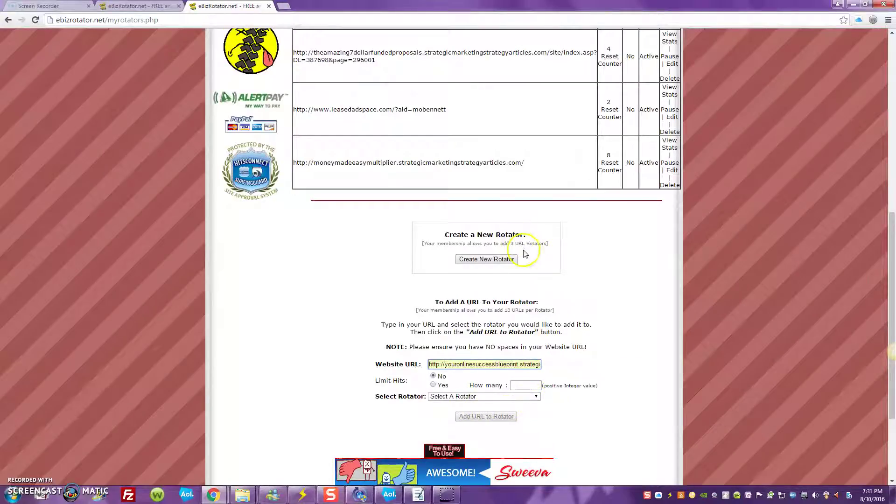
pyautogui.scroll(1, 892, 171)
pyautogui.scroll(5, 892, 171)
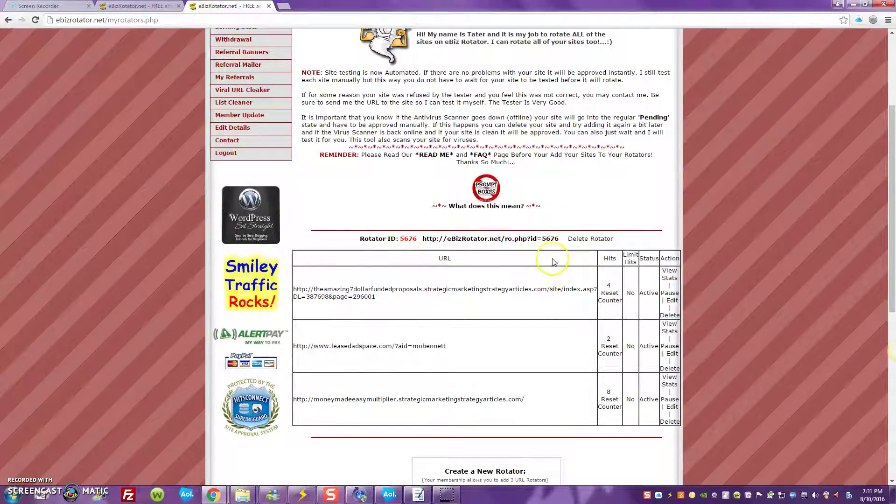
pyautogui.moveTo(893, 188); pyautogui.dragTo(893, 293)
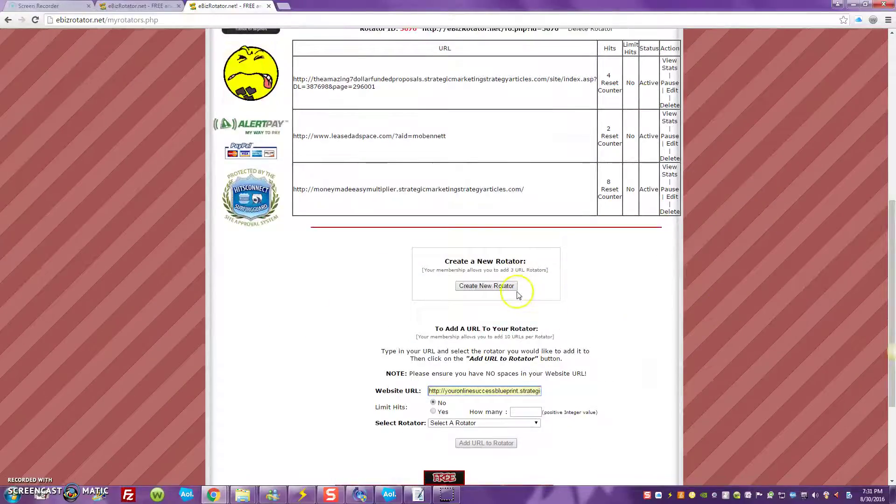
pyautogui.click(534, 423)
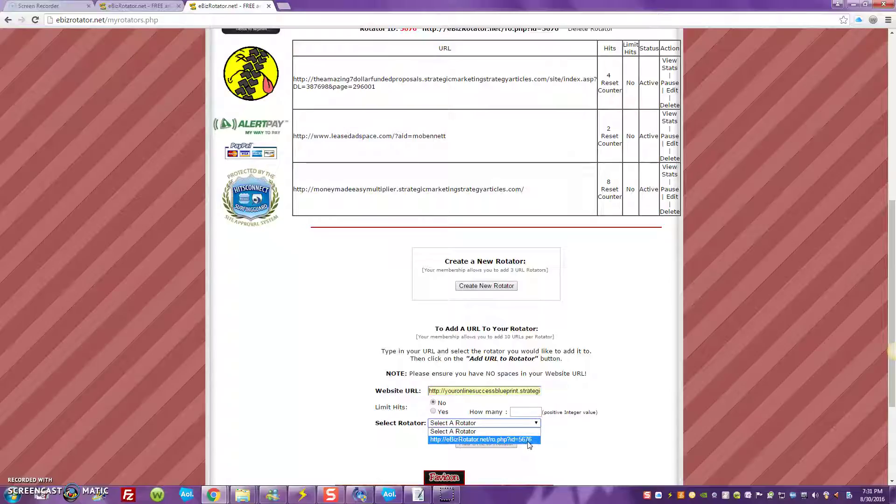
pyautogui.click(525, 442)
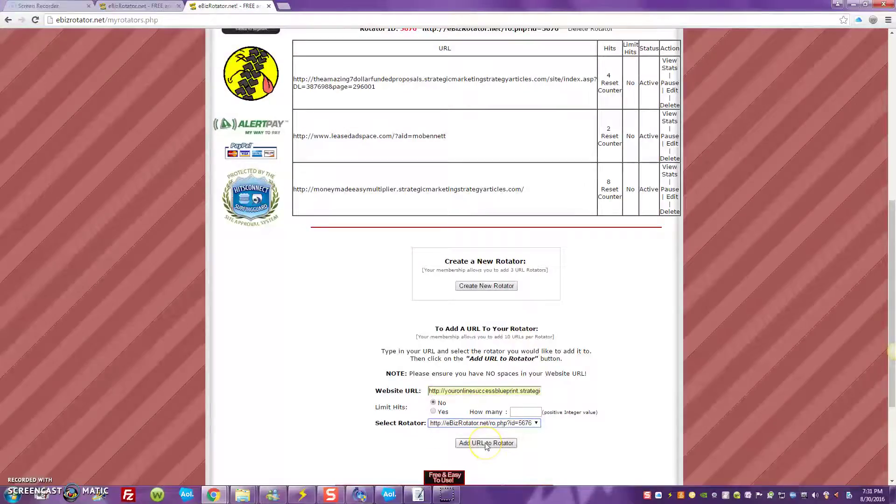
# Submit the URL to the rotator and confirm the site once the security check is complete
pyautogui.scroll(-3, 661, 318)
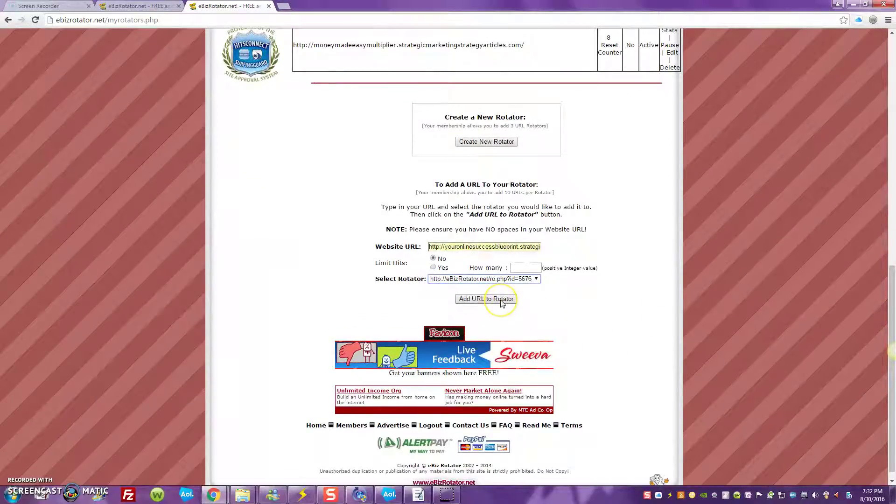
pyautogui.click(501, 301)
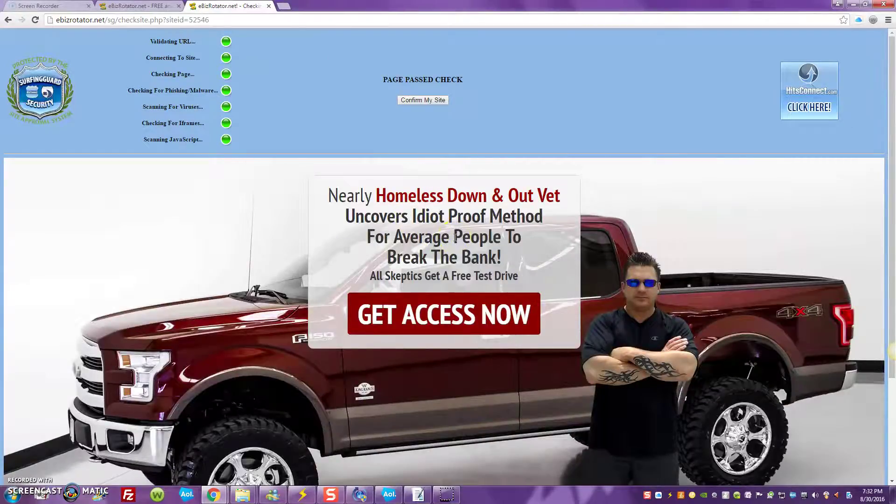
pyautogui.click(422, 99)
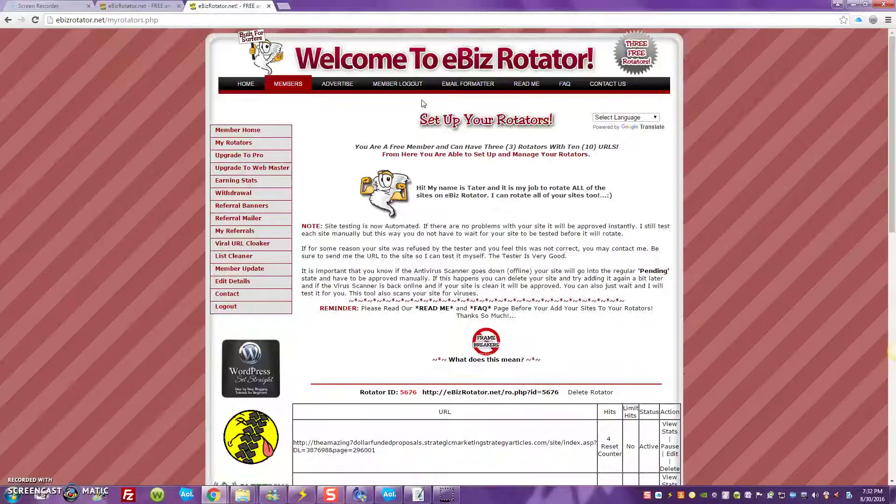
# Check the rotator's URL table for the newly added site and review its link, hits and status columns
pyautogui.scroll(-1, 887, 125)
pyautogui.scroll(-5, 892, 205)
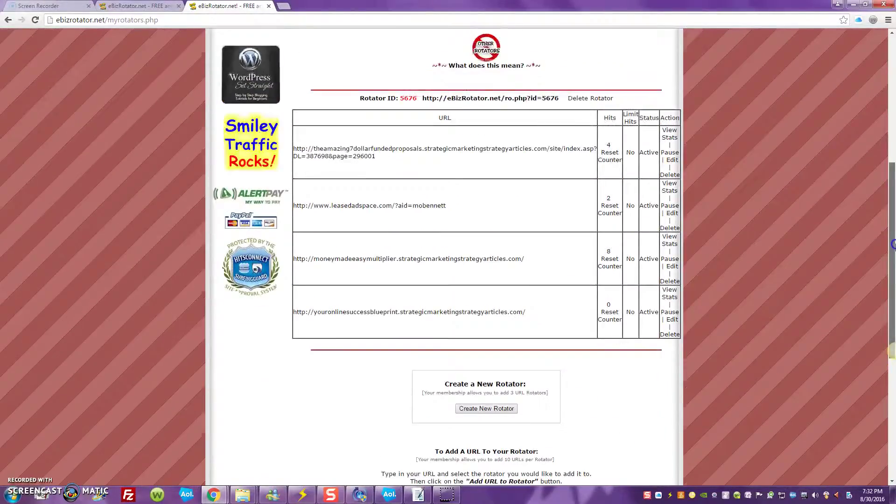
pyautogui.moveTo(893, 243); pyautogui.dragTo(893, 238)
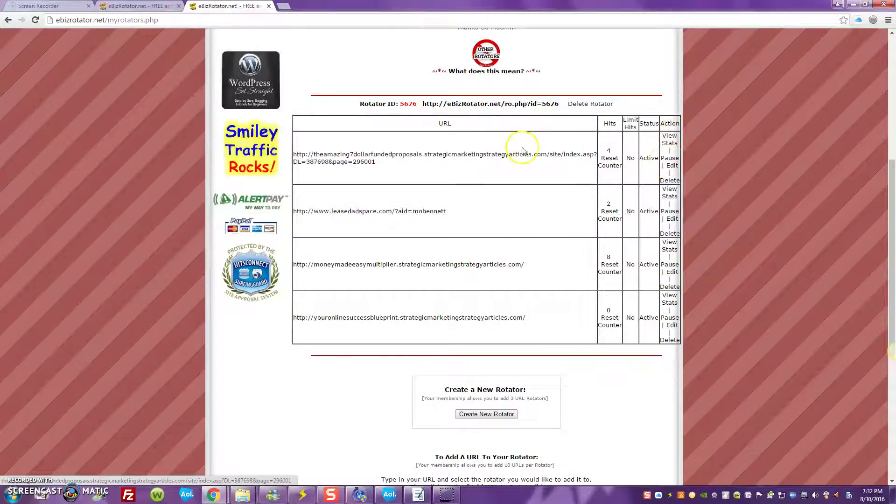
pyautogui.click(892, 187)
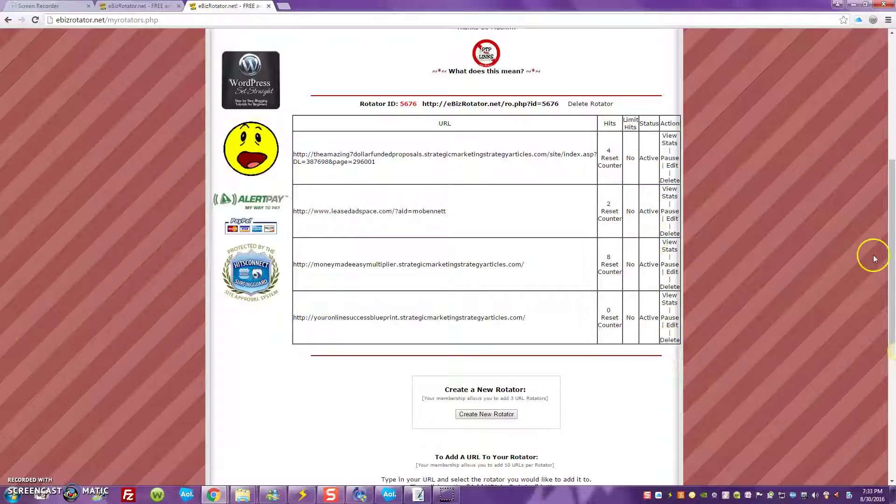
pyautogui.moveTo(892, 264); pyautogui.dragTo(756, 177)
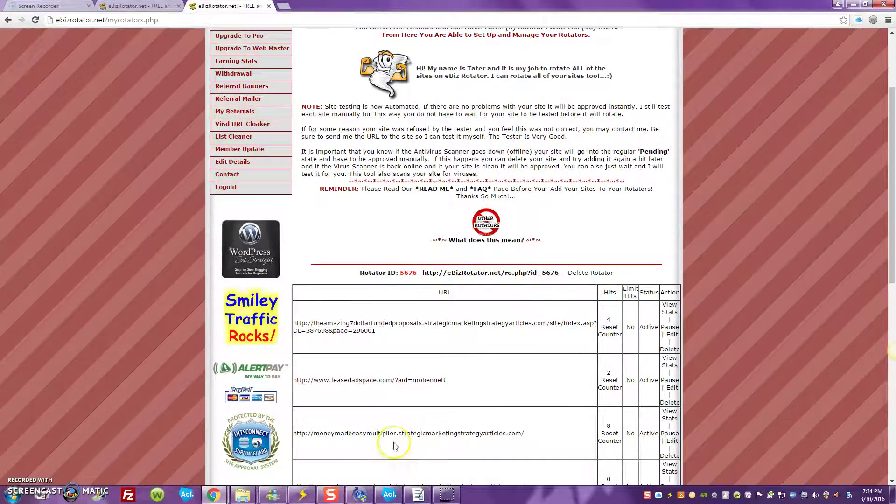
pyautogui.moveTo(893, 208); pyautogui.dragTo(893, 246)
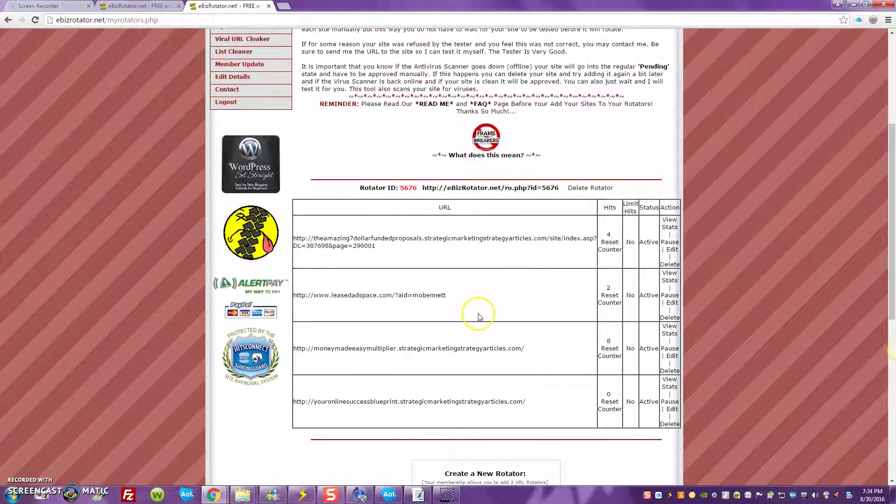
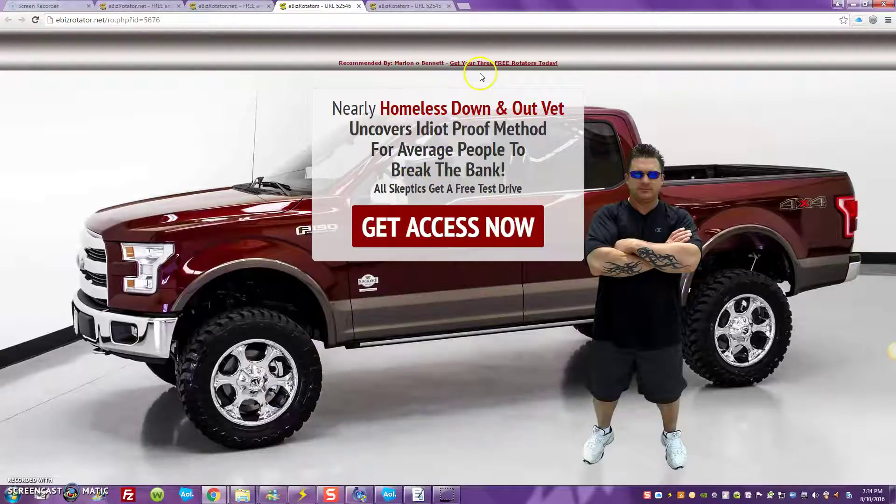
# Open the rotator link again from the My Rotators page and compare the sites served in the rotator tabs
pyautogui.click(247, 8)
pyautogui.click(452, 188)
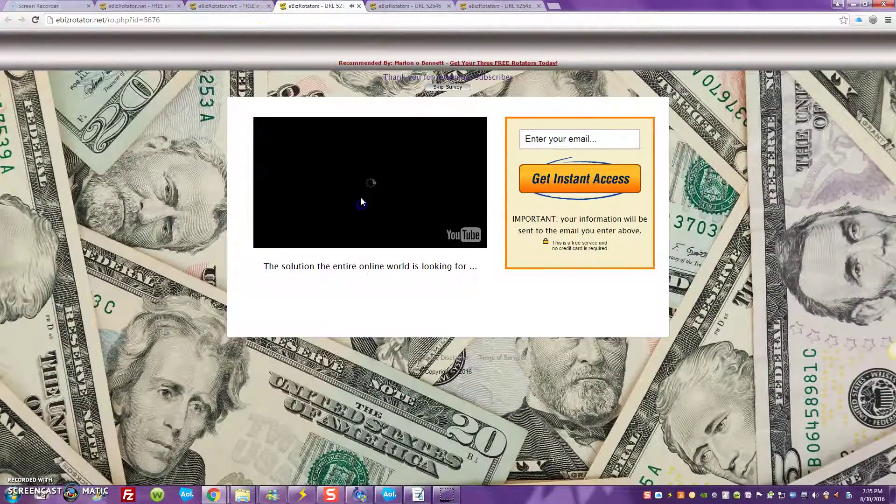
pyautogui.click(173, 8)
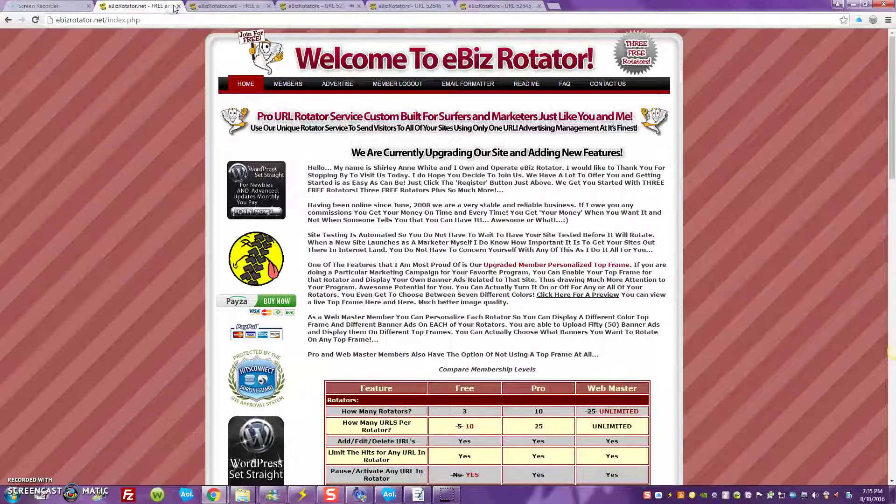
pyautogui.click(391, 7)
pyautogui.click(339, 7)
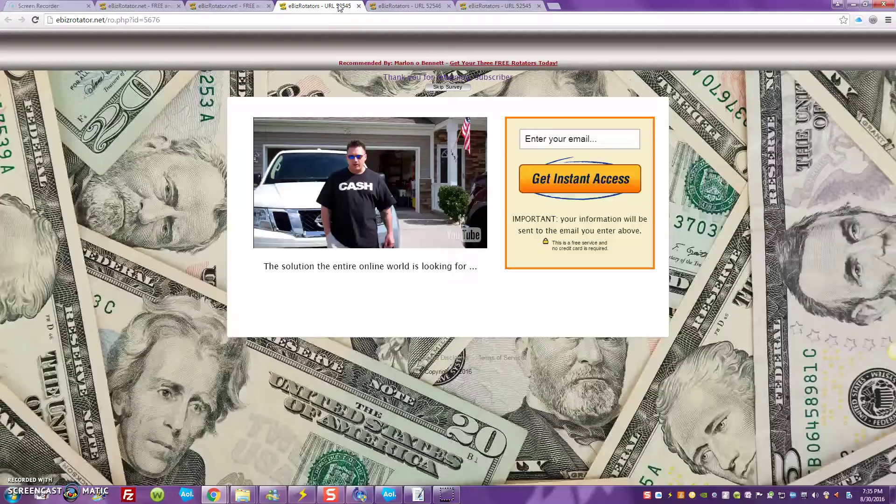
pyautogui.click(74, 6)
pyautogui.click(409, 5)
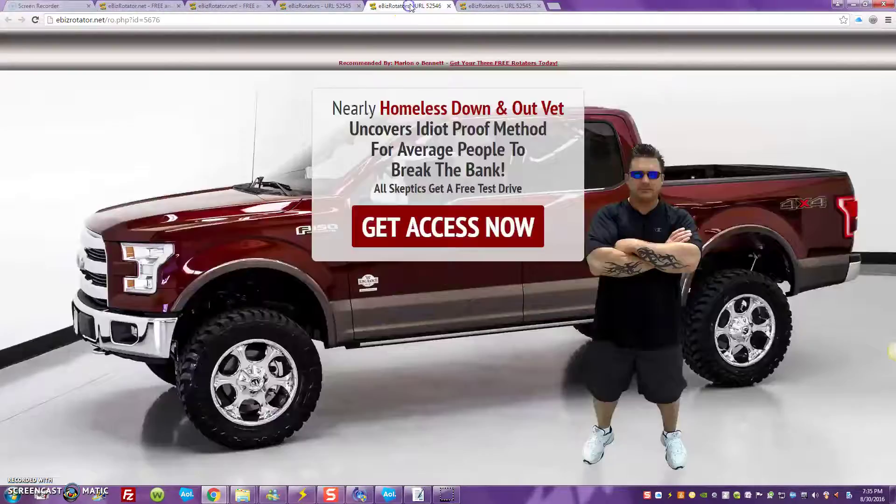
pyautogui.click(493, 6)
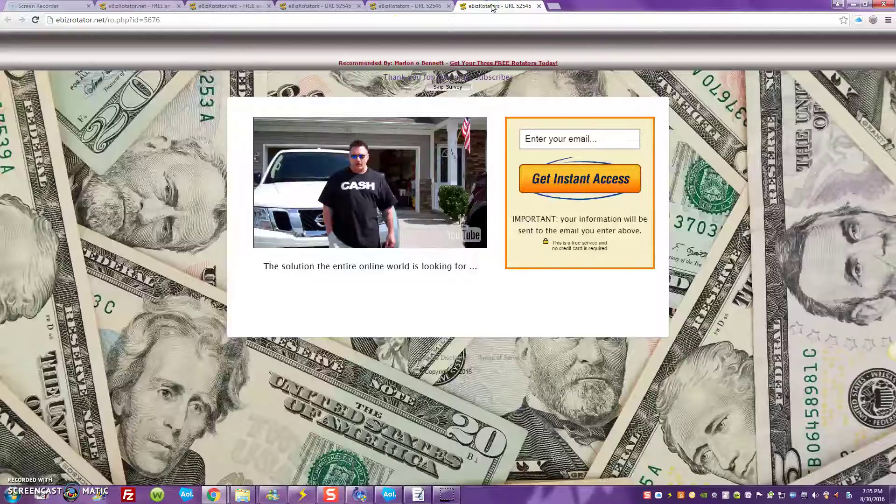
# Test the link of rotator 5676 by opening it two more times from the My Rotators page
pyautogui.click(409, 6)
pyautogui.click(347, 6)
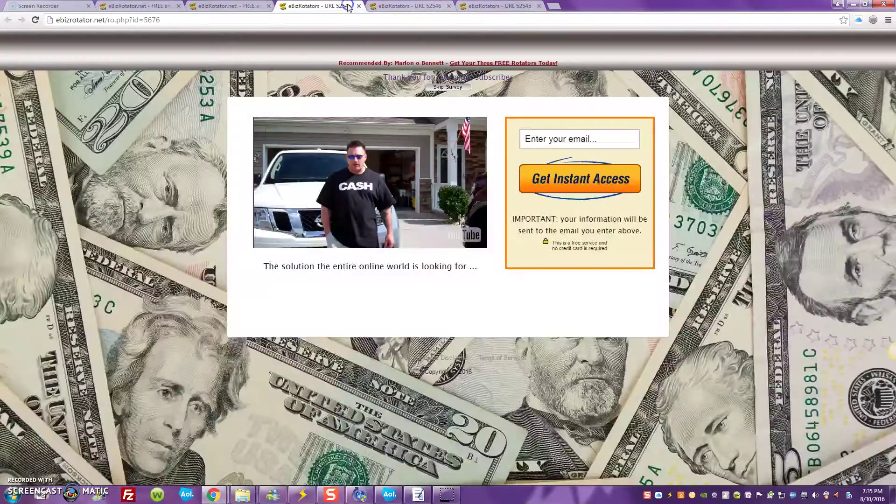
pyautogui.click(254, 5)
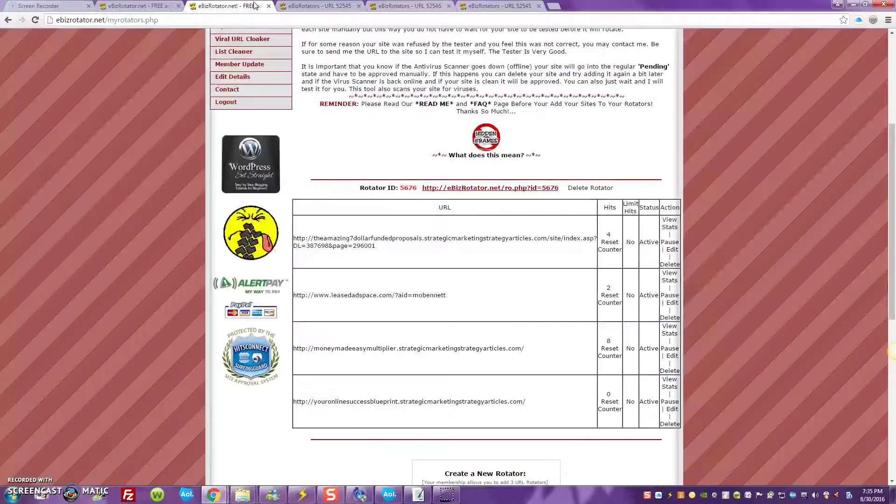
pyautogui.click(528, 189)
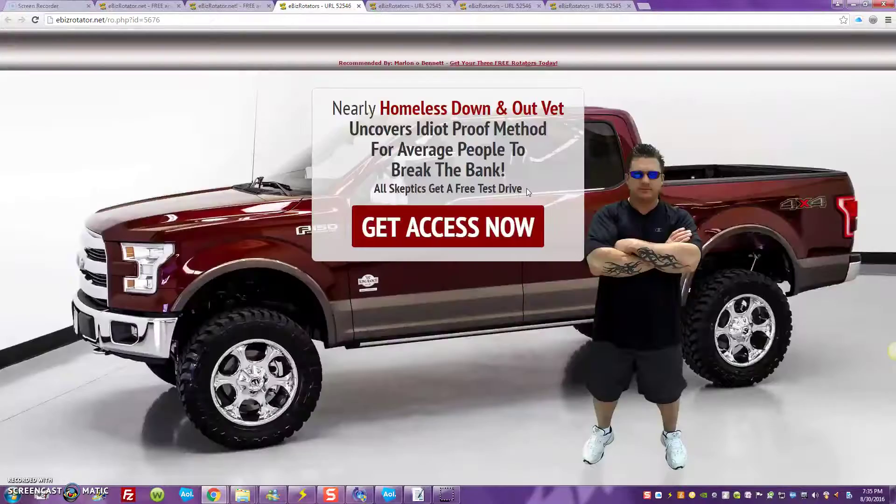
pyautogui.click(239, 9)
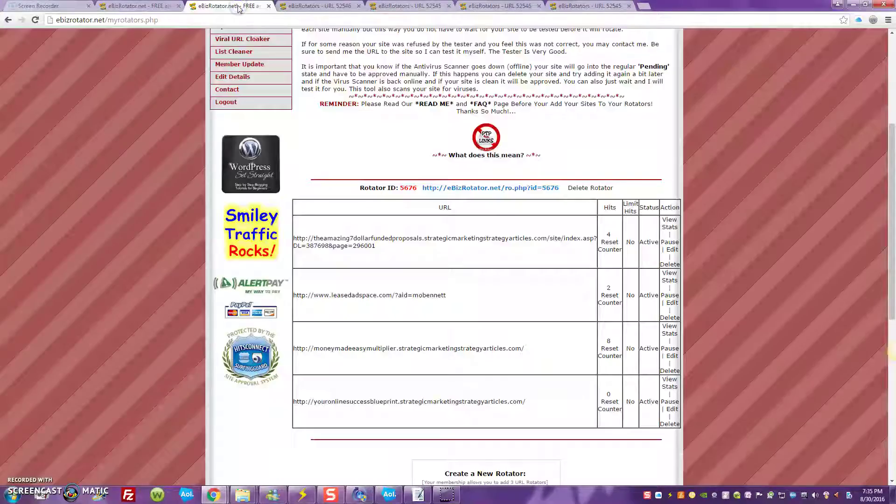
pyautogui.click(485, 188)
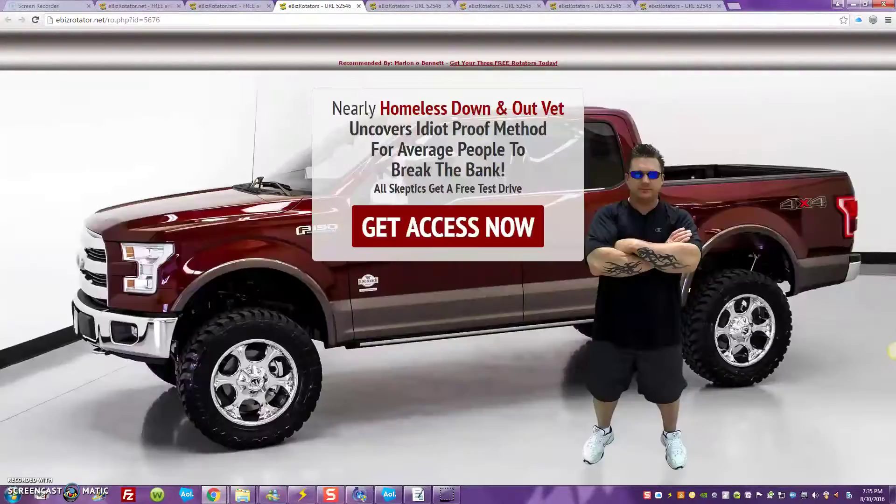
# Compare the sites served across the open rotator tabs and return to the My Rotators page
pyautogui.click(159, 7)
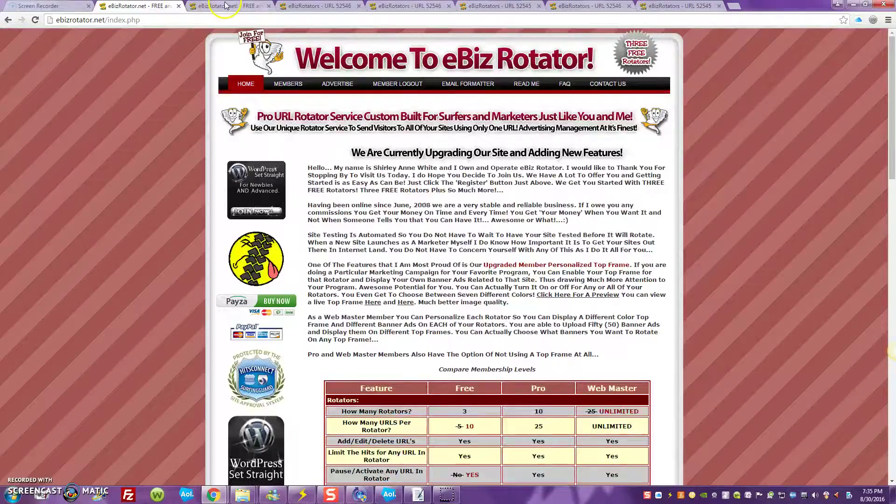
pyautogui.click(307, 5)
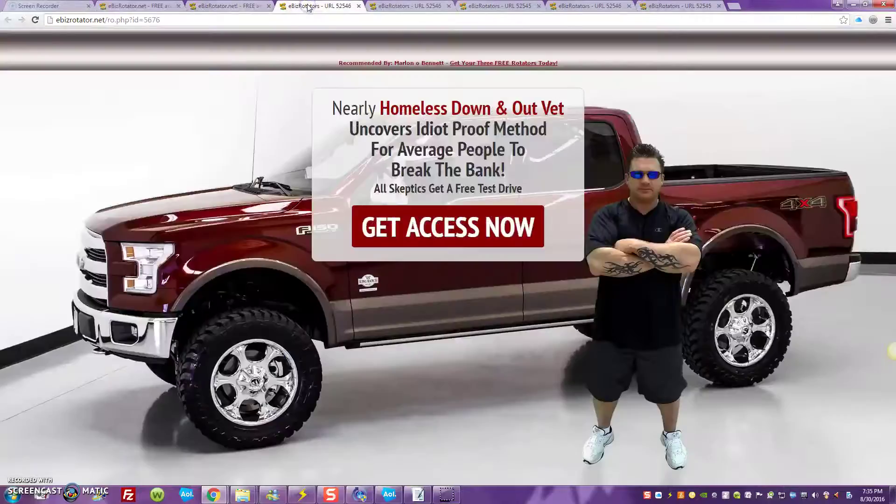
pyautogui.click(425, 8)
pyautogui.click(489, 9)
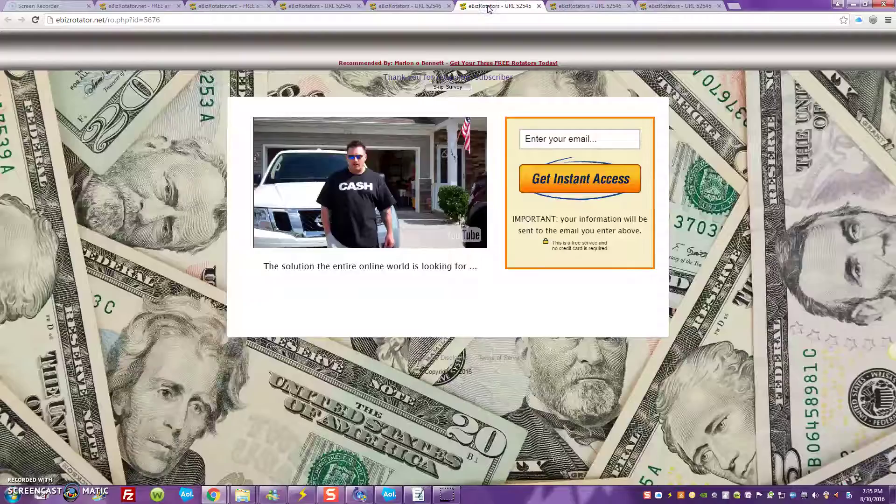
pyautogui.click(421, 9)
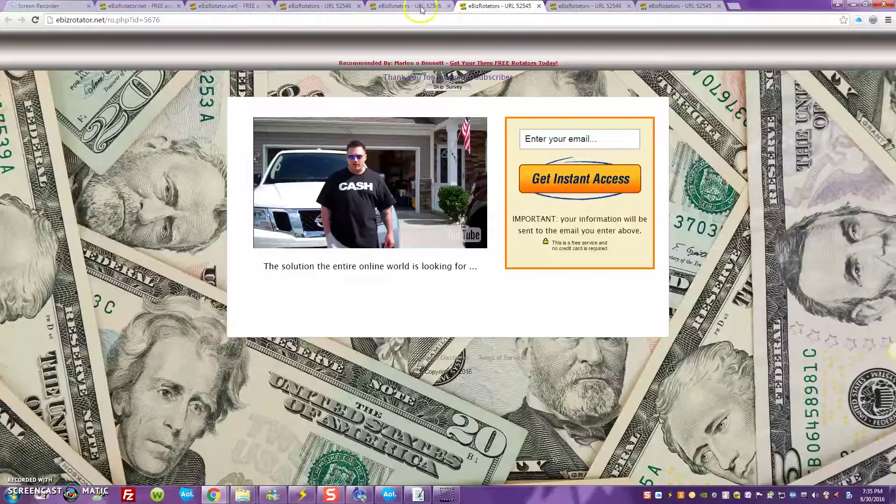
pyautogui.click(318, 9)
pyautogui.click(253, 7)
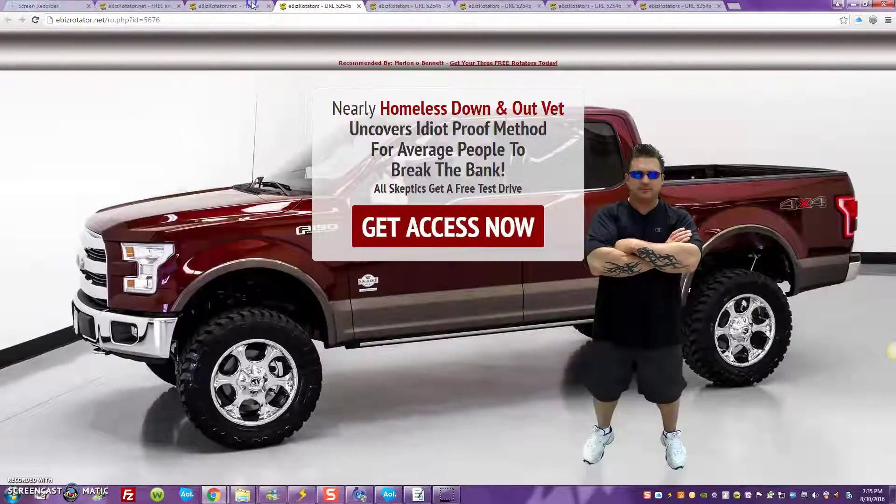
# Open the rotator 5676 link two further times, pausing the video on the Lead Lightning funnel page
pyautogui.click(444, 187)
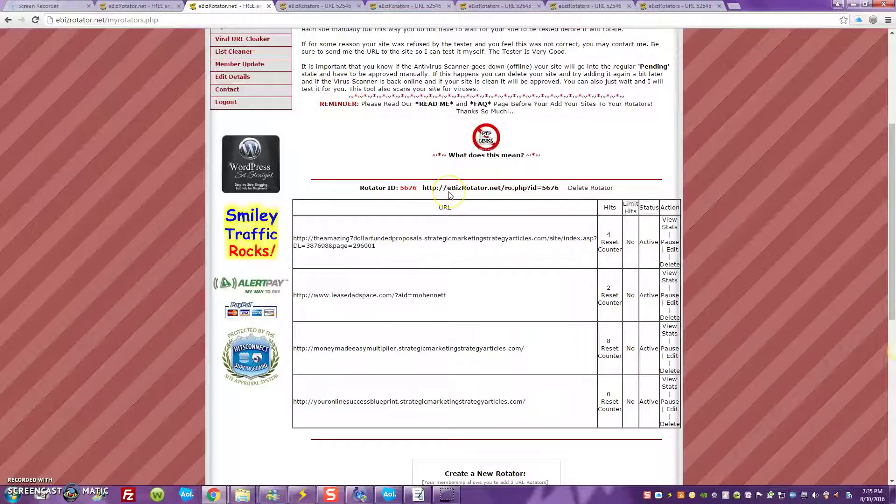
pyautogui.click(461, 198)
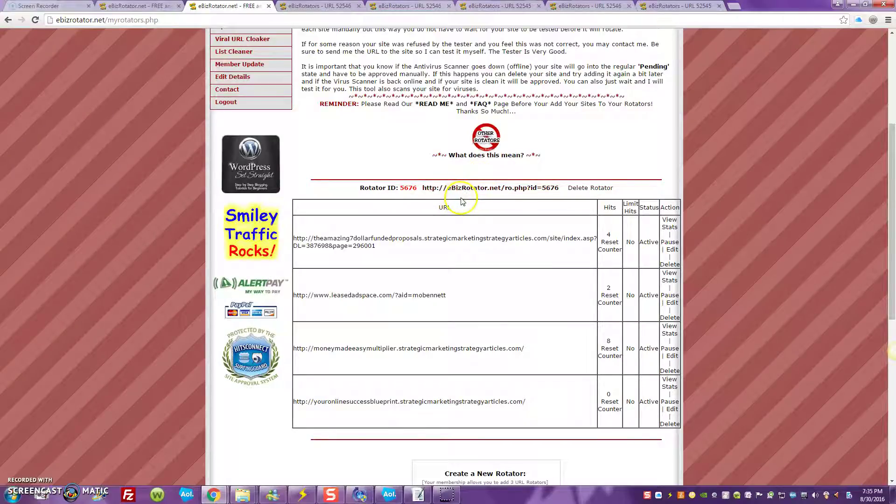
pyautogui.click(484, 192)
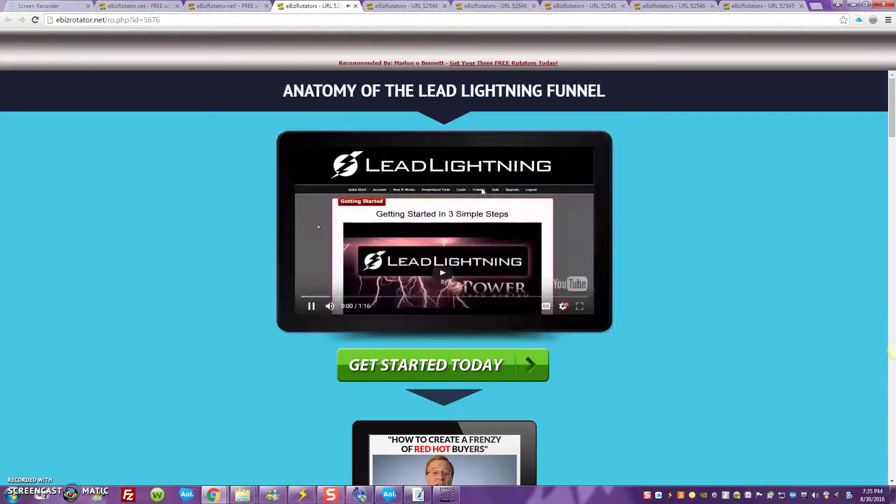
pyautogui.click(477, 194)
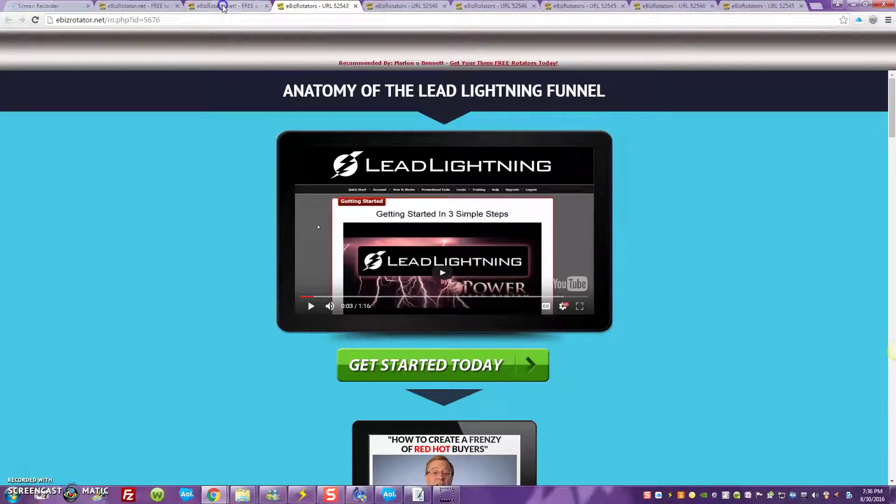
pyautogui.click(246, 9)
pyautogui.click(493, 191)
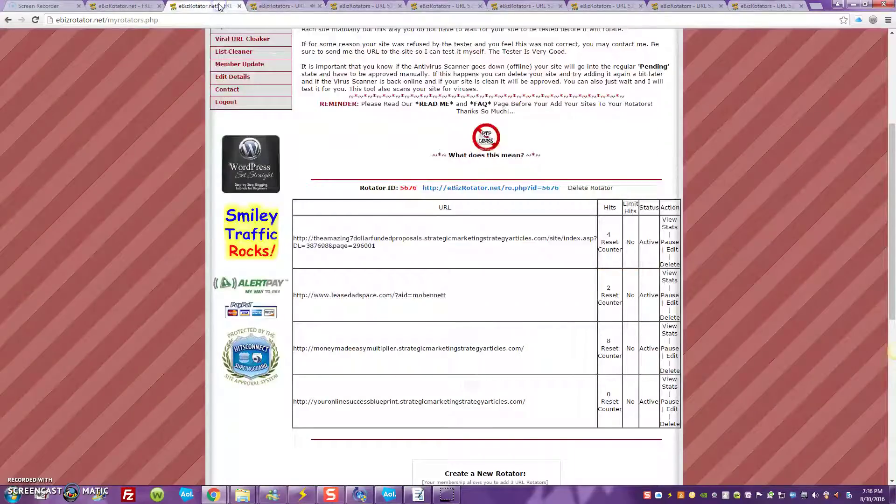
# Look over the introduction of the My Rotators page and the eBiz Rotator home page
pyautogui.click(216, 6)
pyautogui.moveTo(895, 204); pyautogui.dragTo(895, 115)
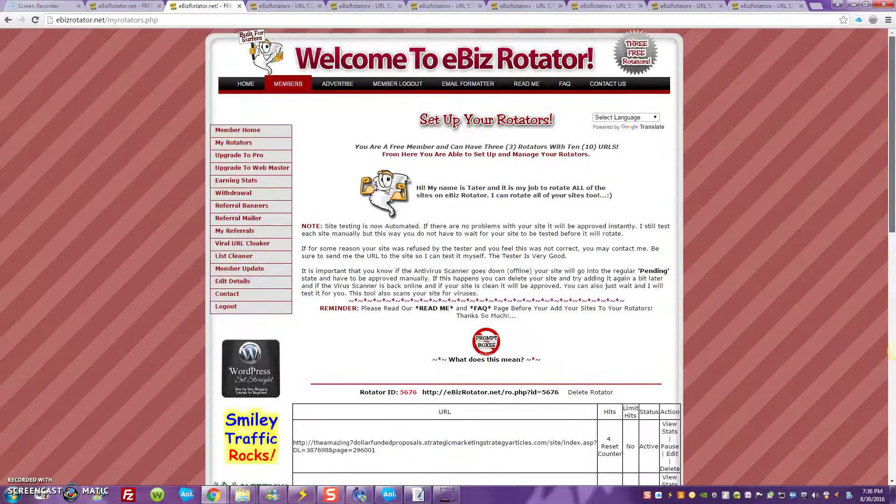
pyautogui.click(142, 6)
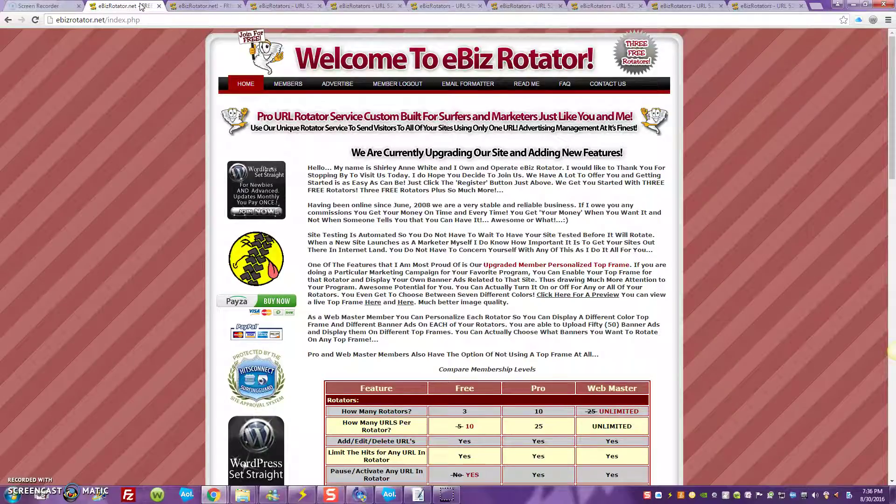
pyautogui.click(305, 7)
pyautogui.click(210, 8)
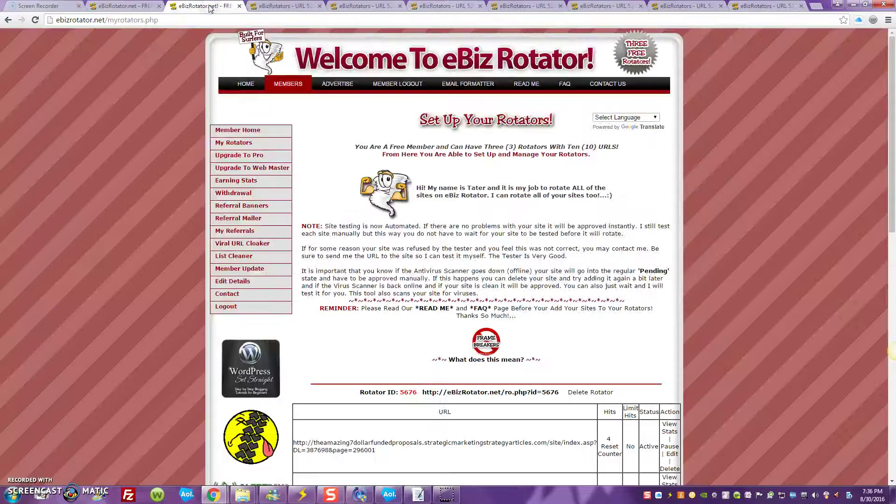
pyautogui.moveTo(892, 147); pyautogui.dragTo(893, 253)
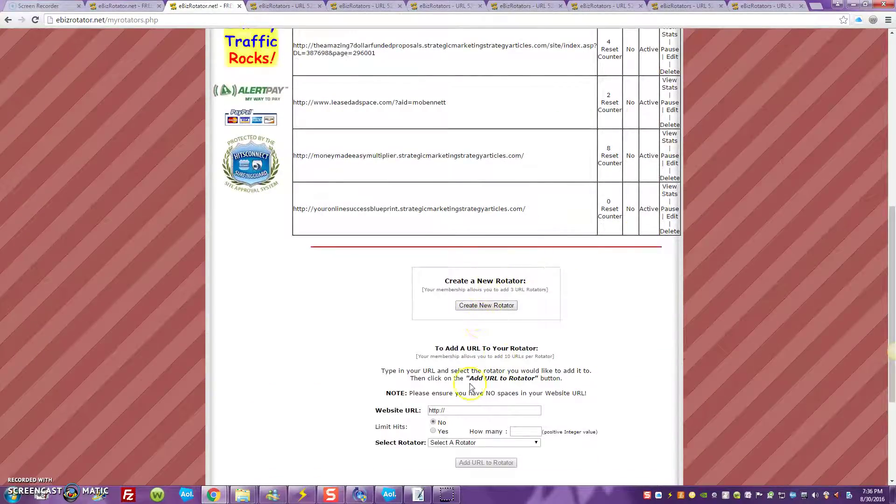
pyautogui.click(471, 411)
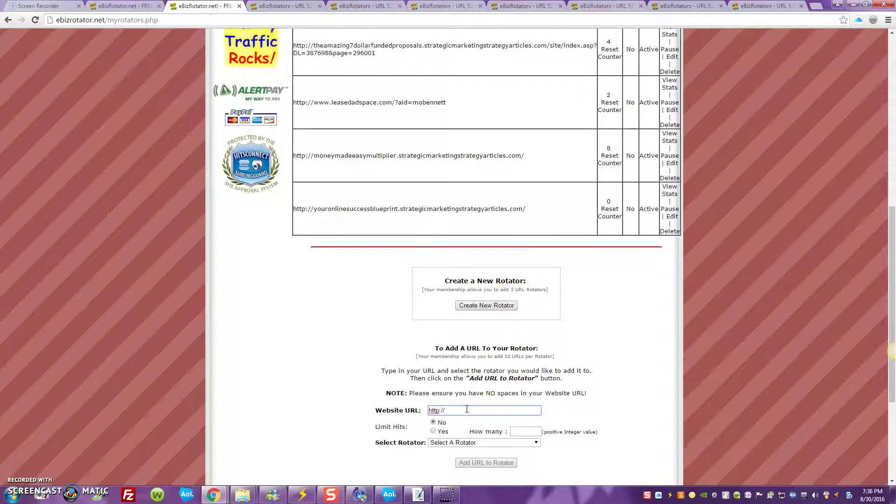
pyautogui.press('BackSpace')
pyautogui.press('BackSpace')
pyautogui.press('BackSpace')
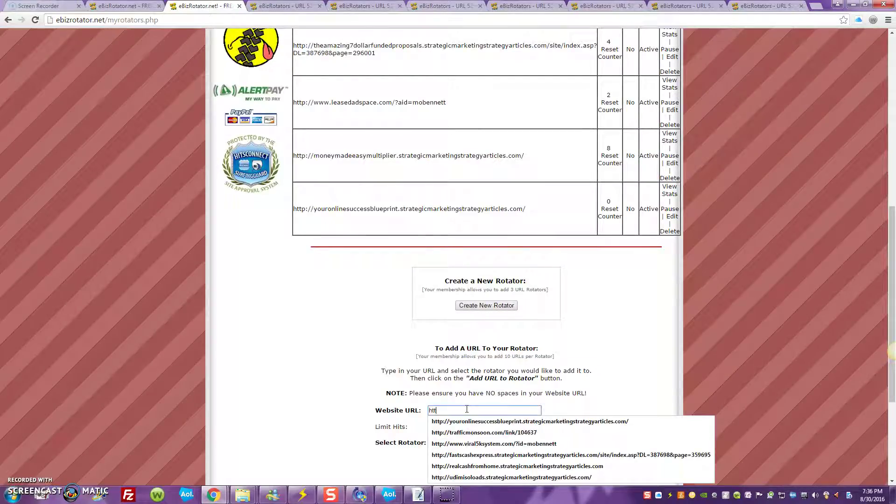
pyautogui.press('BackSpace')
pyautogui.press('BackSpace')
pyautogui.press('BackSpace')
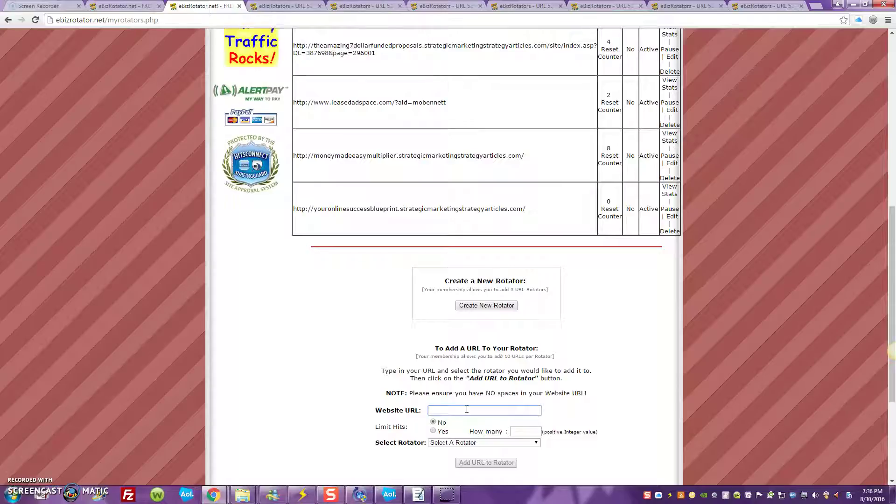
pyautogui.press('BackSpace')
pyautogui.press('BackSpace')
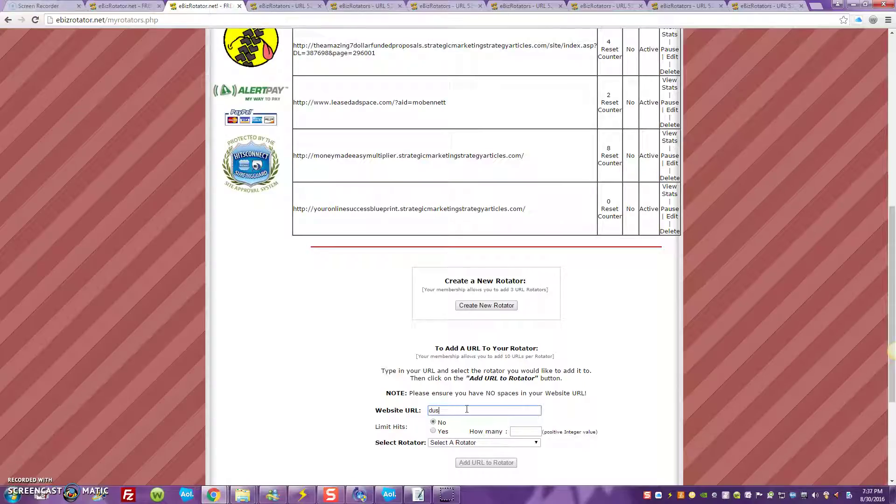
pyautogui.press('BackSpace')
pyautogui.write('ht')
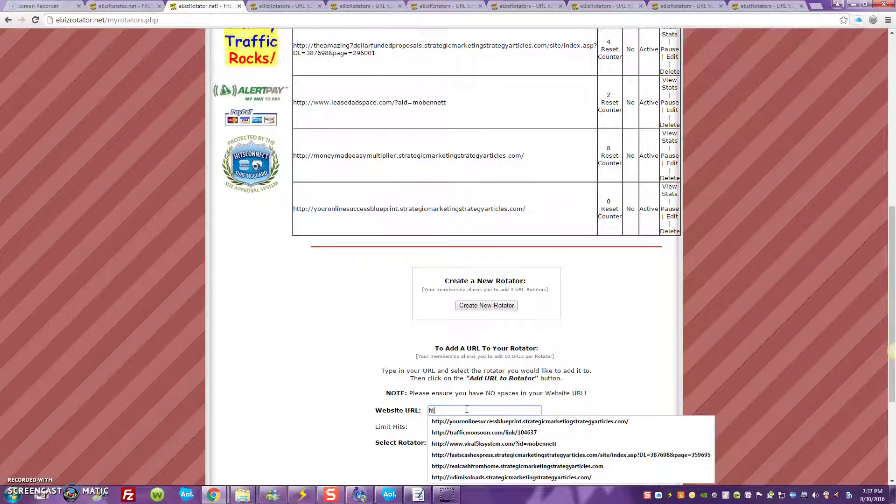
pyautogui.click(475, 425)
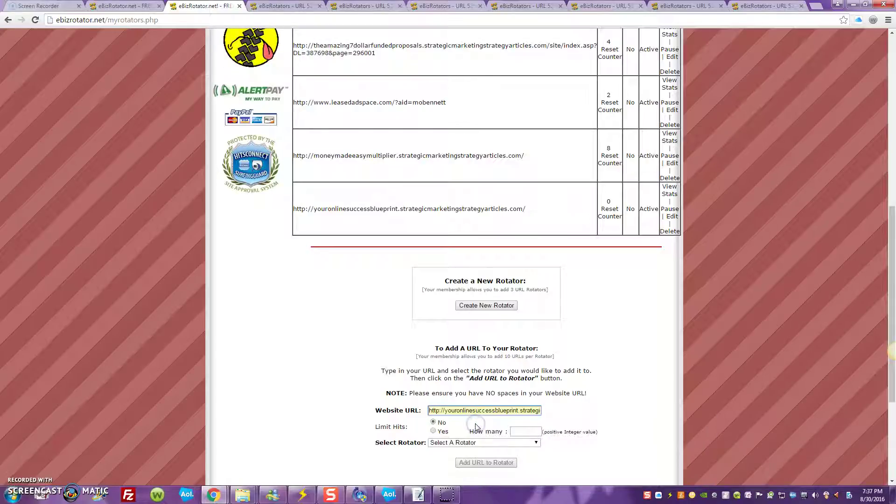
# Review the My Rotators page, including its member options, site-testing notes, Email Formatter link and the rotator's URL table
pyautogui.moveTo(894, 231); pyautogui.dragTo(892, 146)
pyautogui.scroll(1, 893, 145)
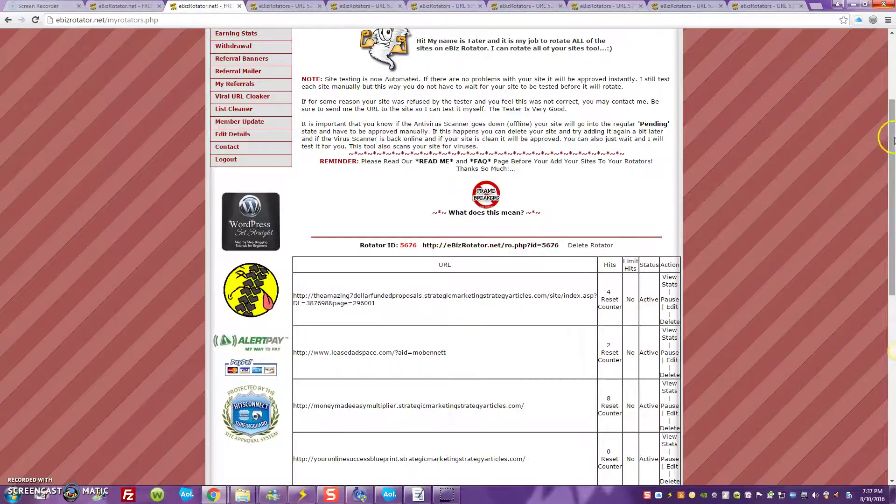
pyautogui.moveTo(893, 145); pyautogui.dragTo(895, 103)
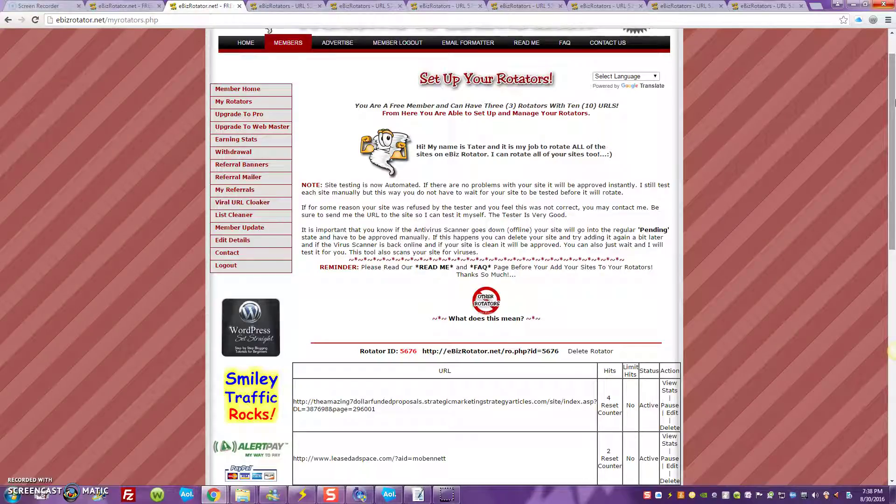
pyautogui.scroll(1, 892, 75)
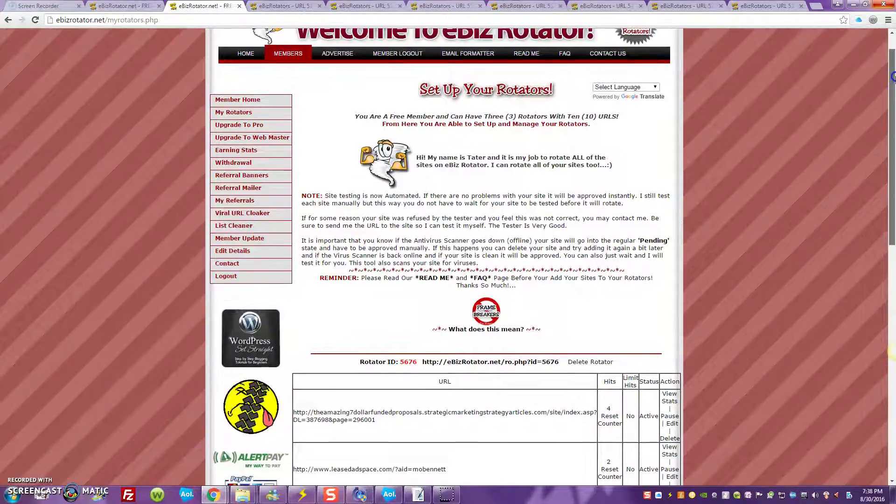
pyautogui.moveTo(893, 75); pyautogui.dragTo(893, 72)
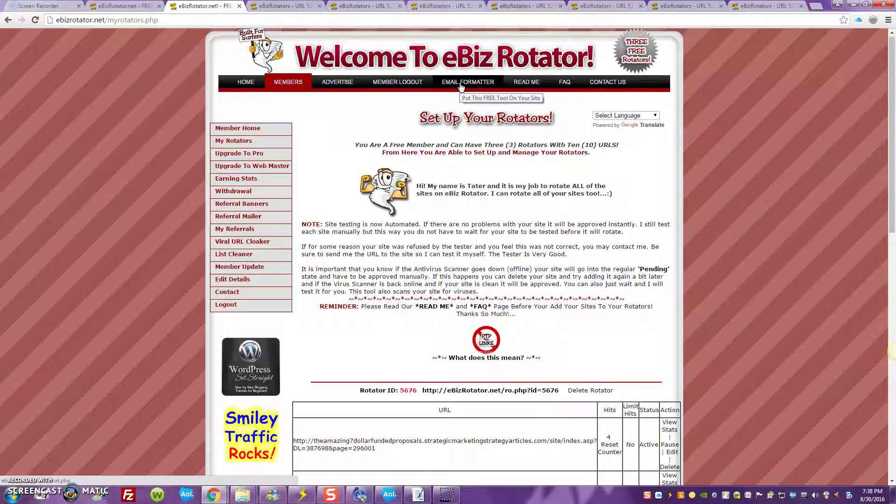
pyautogui.moveTo(893, 66); pyautogui.dragTo(893, 65)
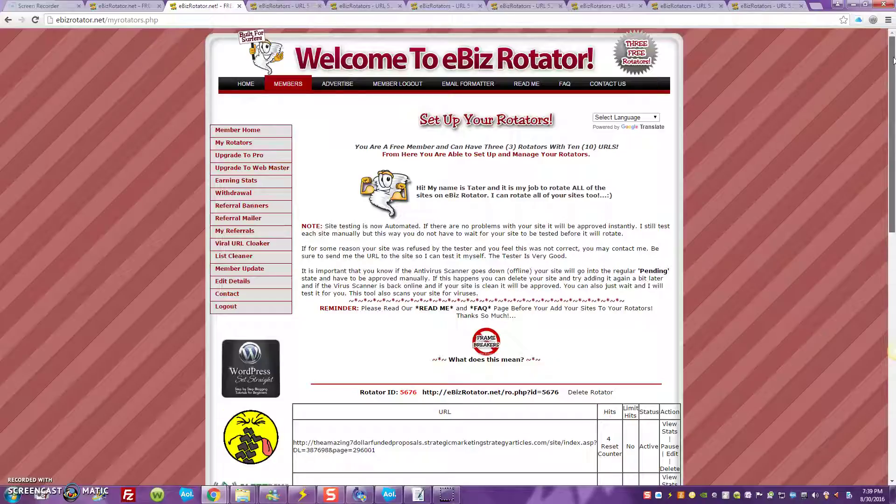
pyautogui.moveTo(892, 61)
pyautogui.mouseDown()
pyautogui.moveTo(893, 317)
pyautogui.moveTo(893, 68)
pyautogui.mouseUp()
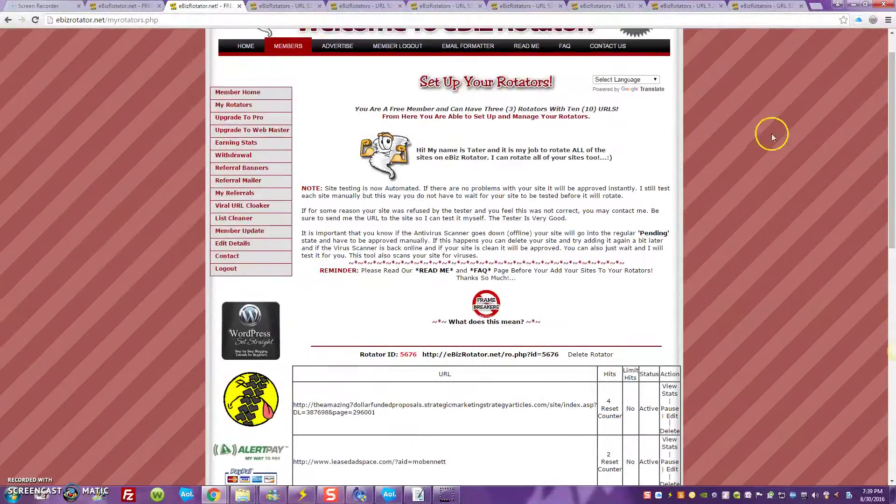
pyautogui.scroll(-4, 876, 146)
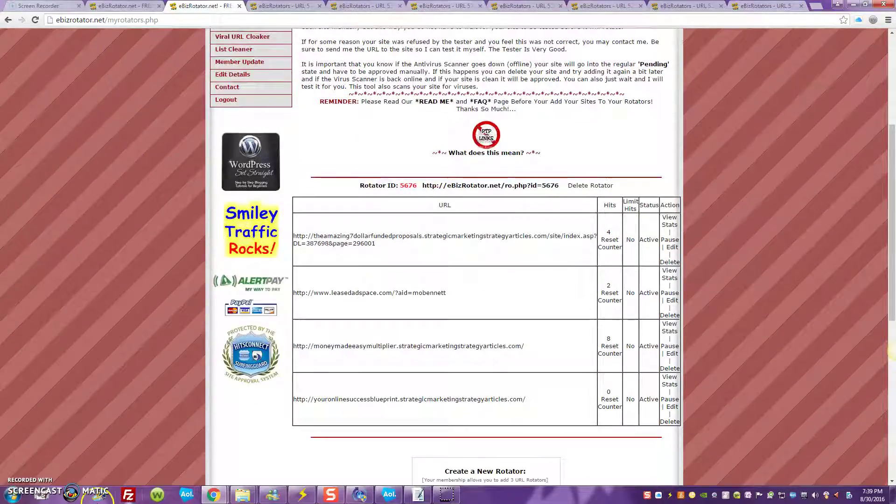